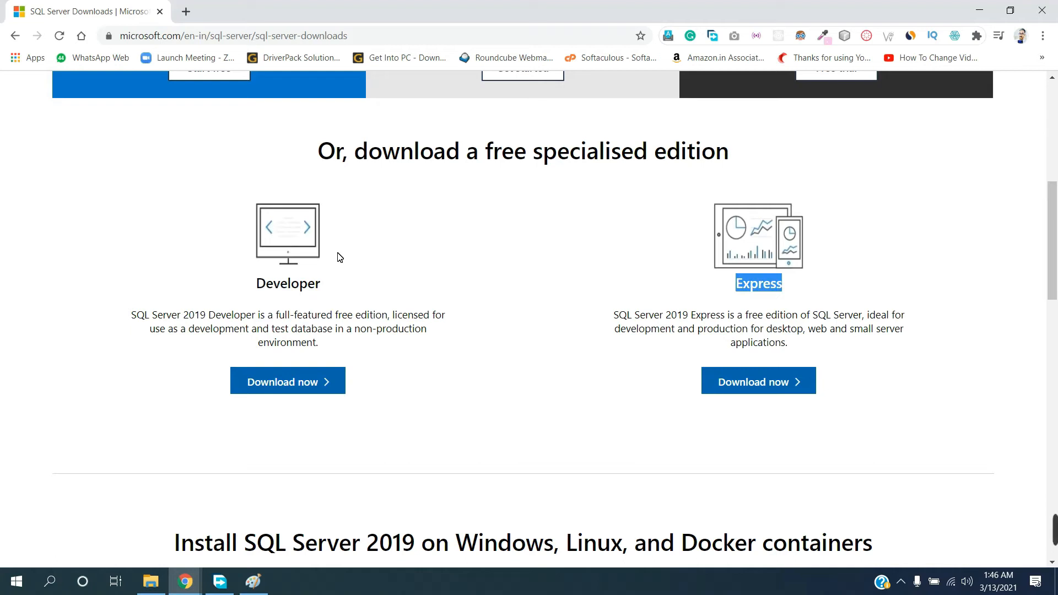
Read the description of the free SQL Server 2019 Developer edition, including its licensing for development and test use
left_click_drag(255, 286, 359, 289)
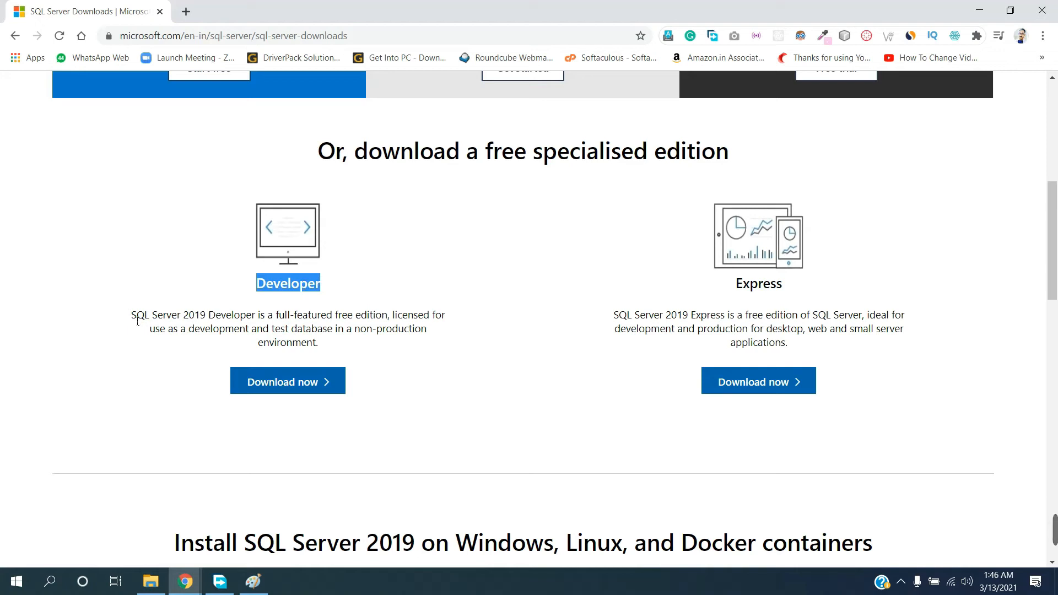
left_click_drag(133, 319, 391, 325)
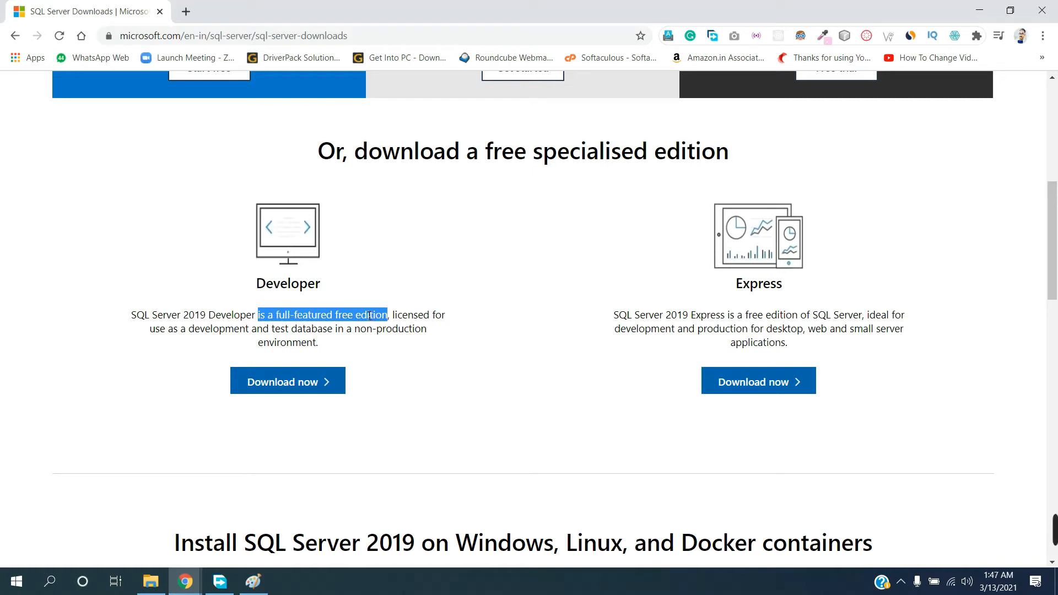
left_click_drag(397, 315, 248, 339)
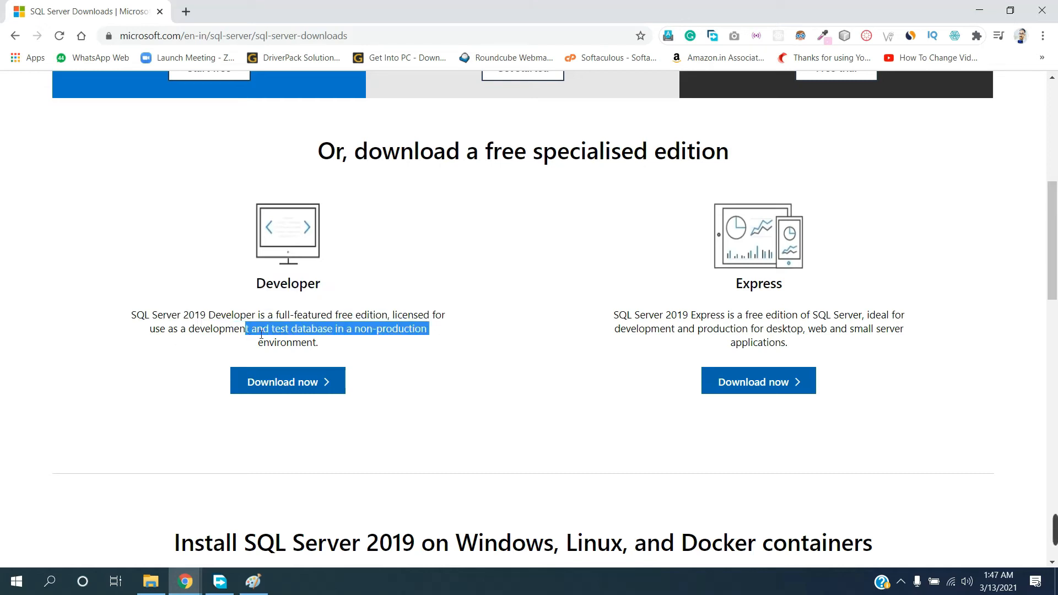
left_click(310, 347)
left_click_drag(340, 348, 264, 341)
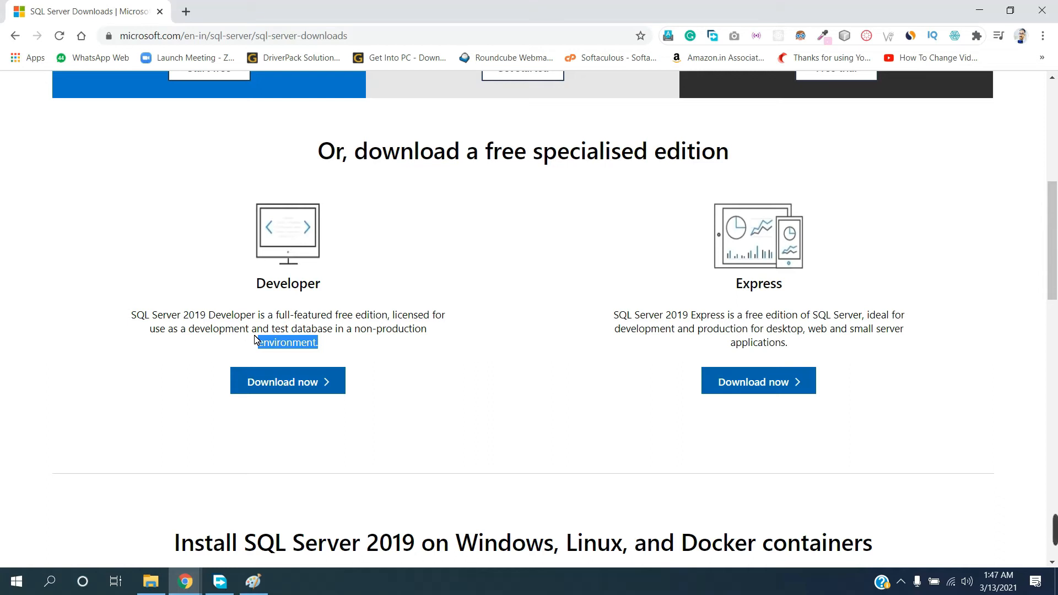
left_click(378, 340)
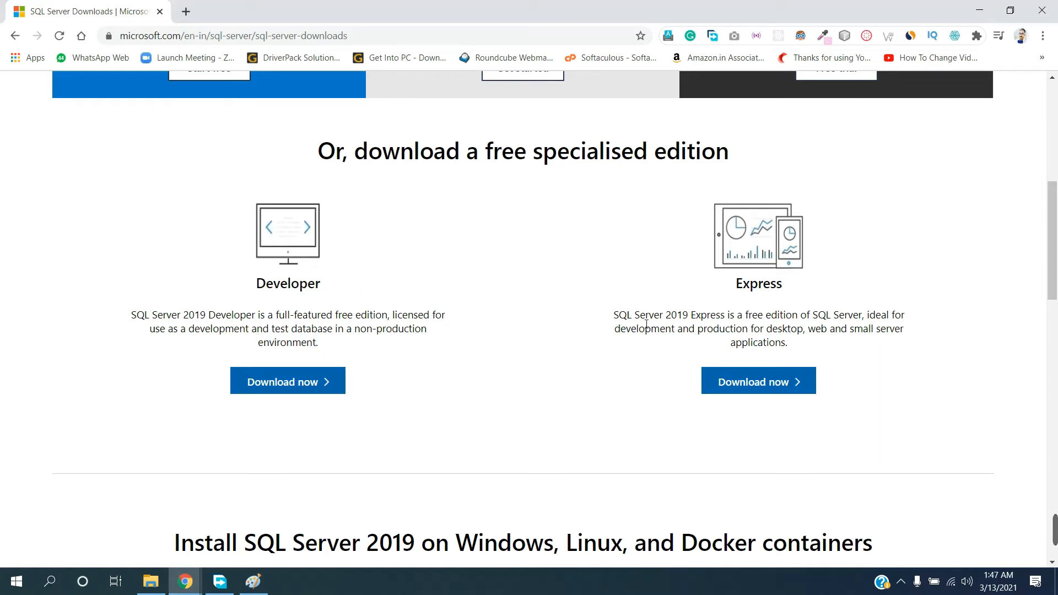
left_click_drag(259, 300, 364, 288)
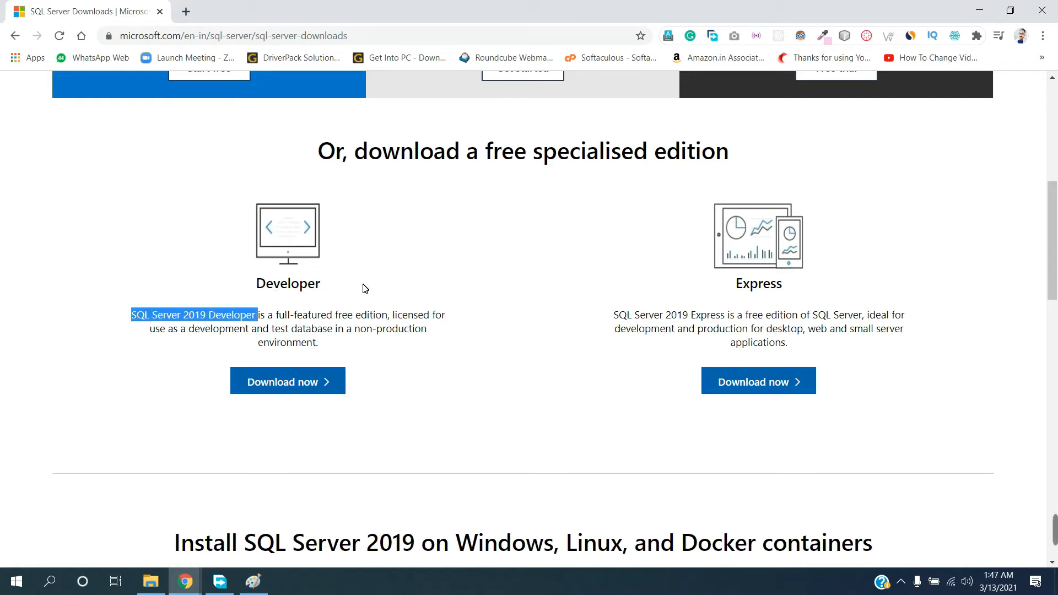
left_click(335, 286)
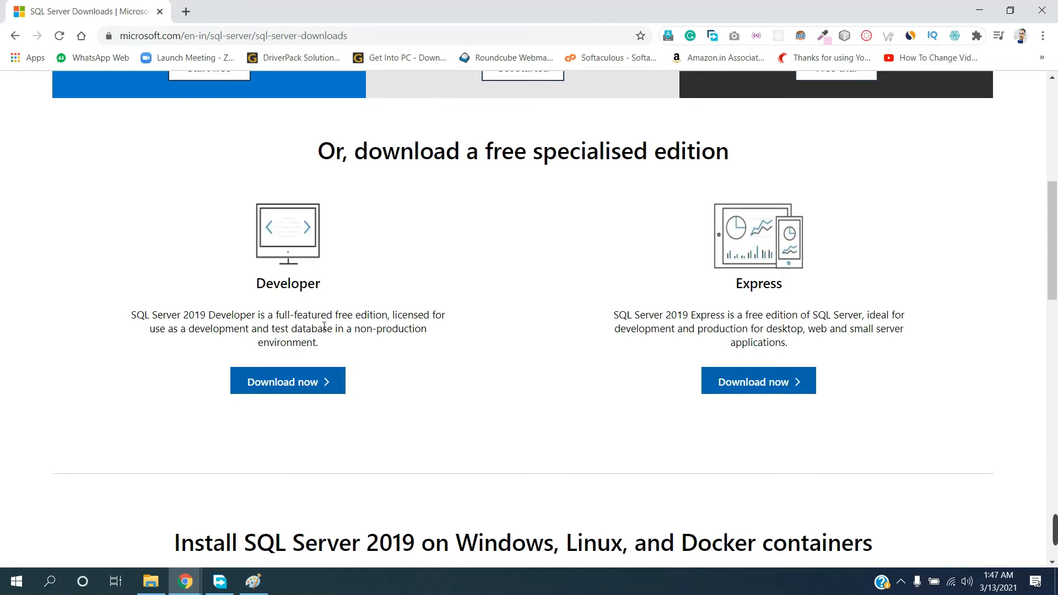
left_click(273, 390)
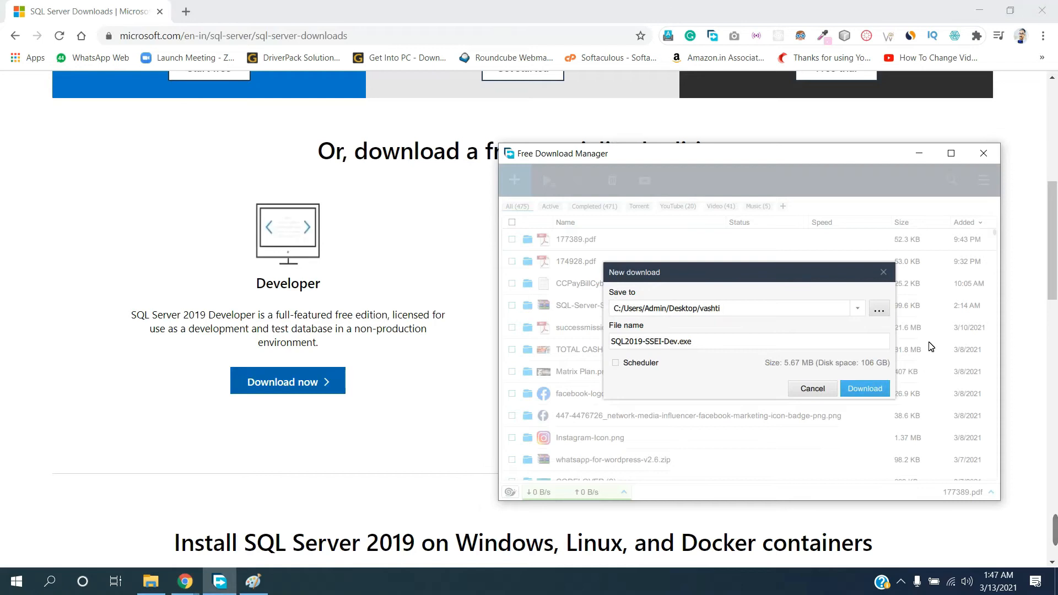
left_click(812, 390)
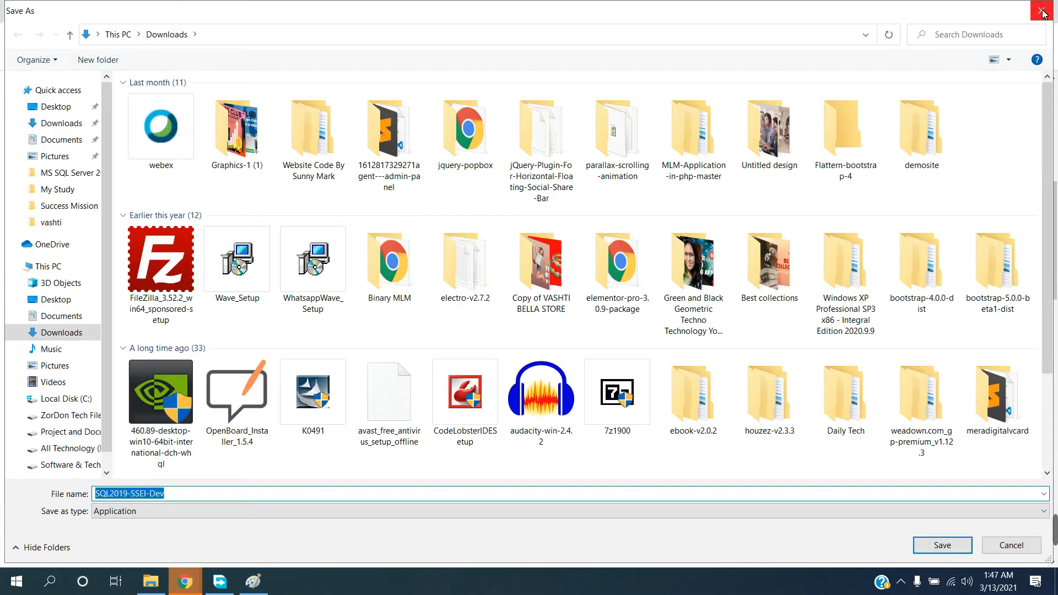
left_click(1041, 10)
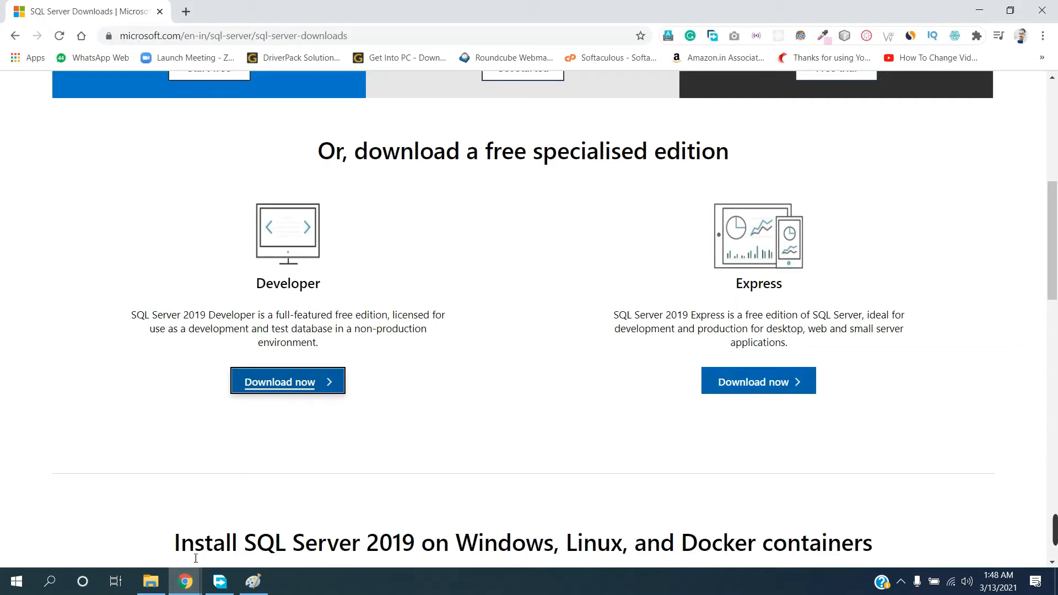
Run the SQL2019-SSEI-Dev installer from the MS SQL Server 2019 folder and choose the Basic installation type
left_click(149, 579)
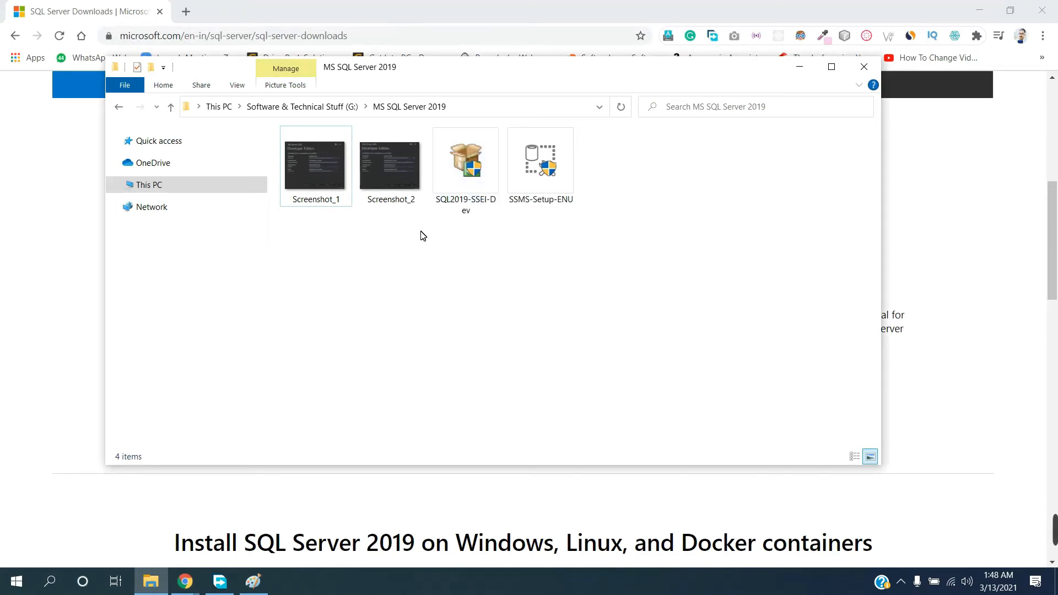
double_click(442, 205)
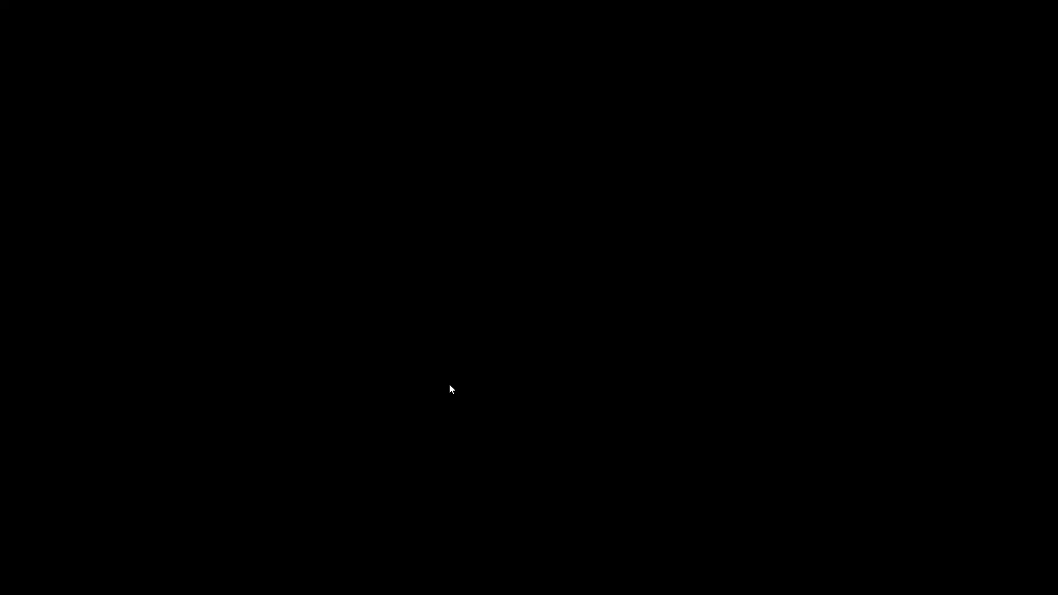
left_click(450, 385)
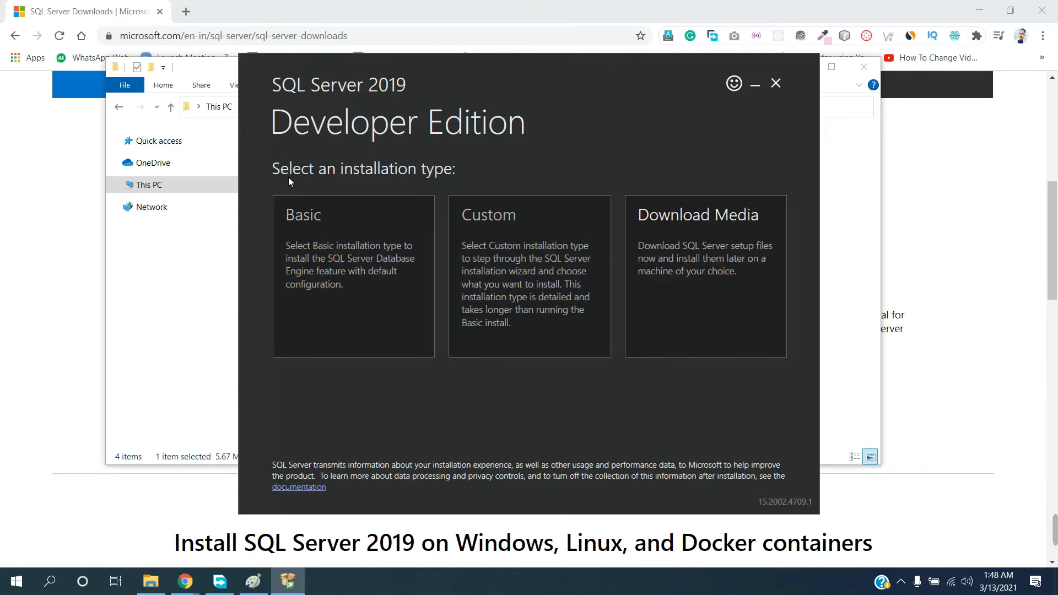
left_click_drag(276, 173, 373, 172)
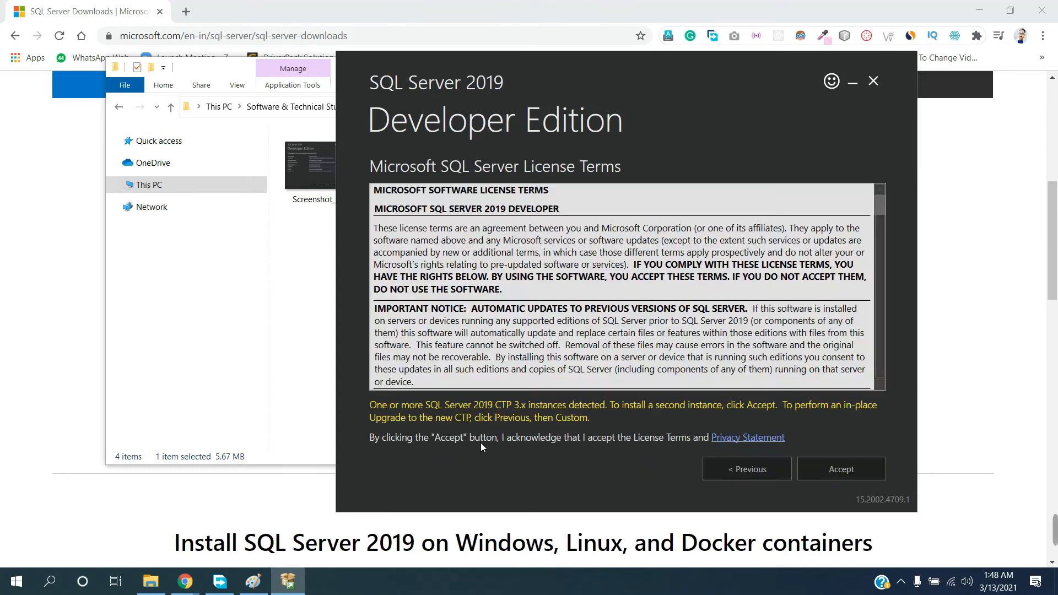
Look through the Microsoft SQL Server license terms shown in the Developer Edition installer
scroll(561, 267, "down", 10)
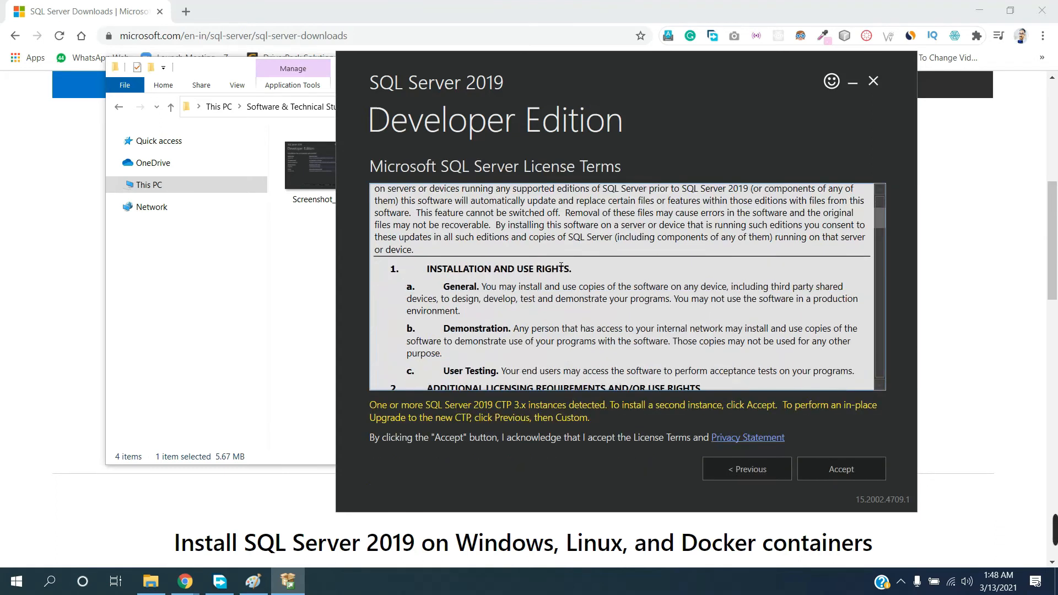
scroll(561, 266, "down", 5)
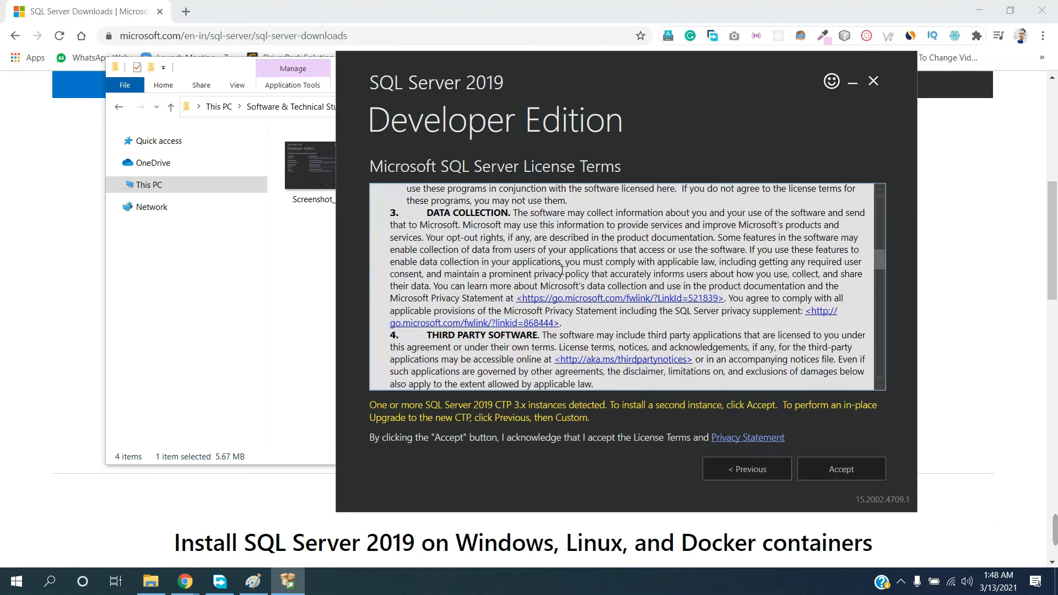
scroll(571, 271, "up", 15)
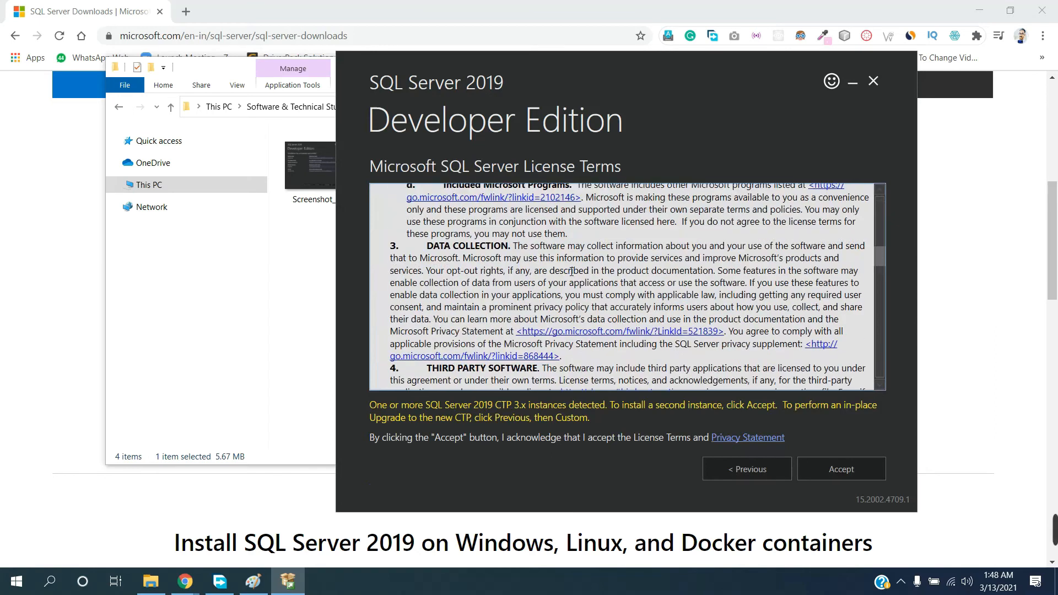
scroll(571, 271, "up", 2)
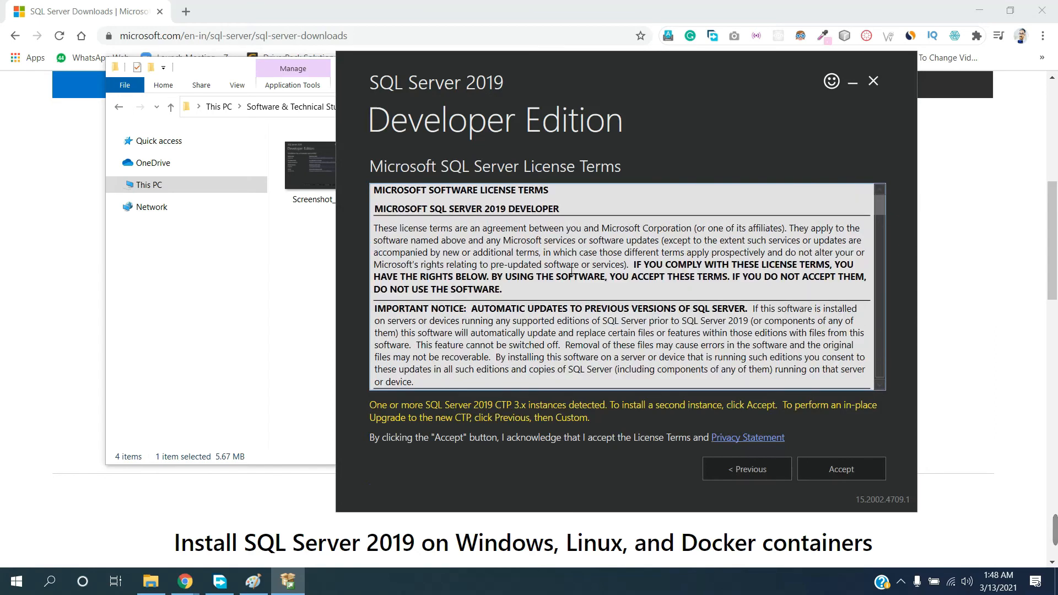
scroll(572, 271, "down", 2)
scroll(571, 271, "up", 2)
scroll(571, 271, "down", 5)
scroll(571, 271, "up", 2)
scroll(571, 271, "down", 2)
scroll(571, 271, "down", 1)
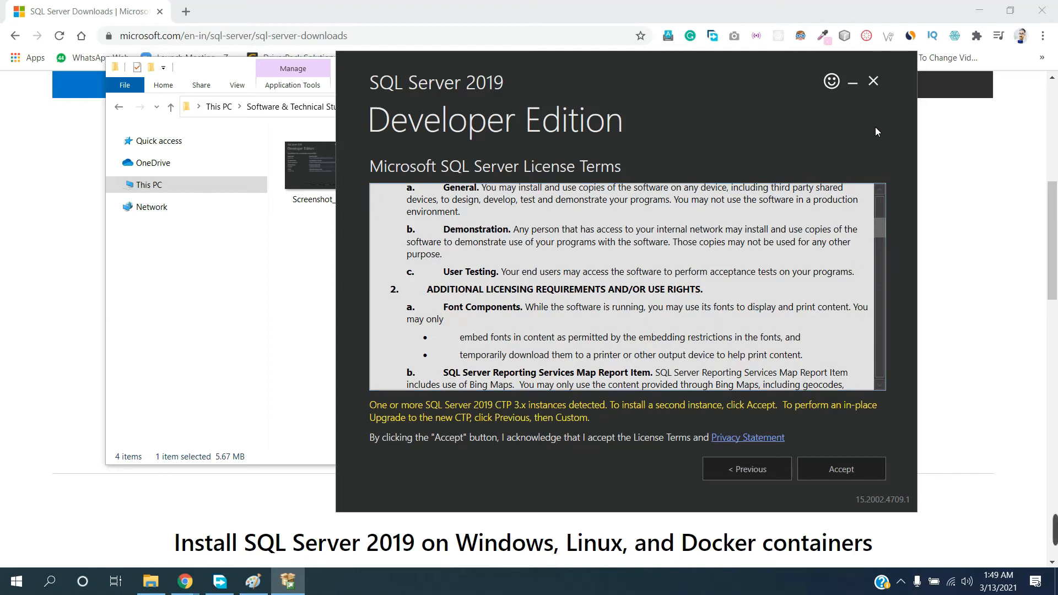
Exit the SQL Server 2019 installer without accepting the license terms and close the MS SQL Server 2019 folder
left_click(873, 86)
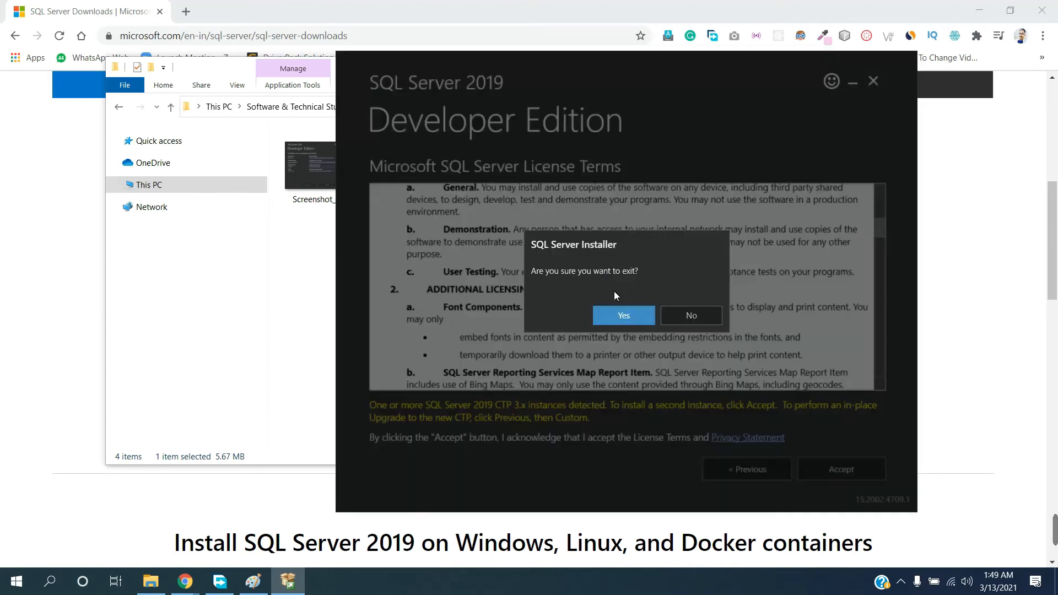
left_click(617, 319)
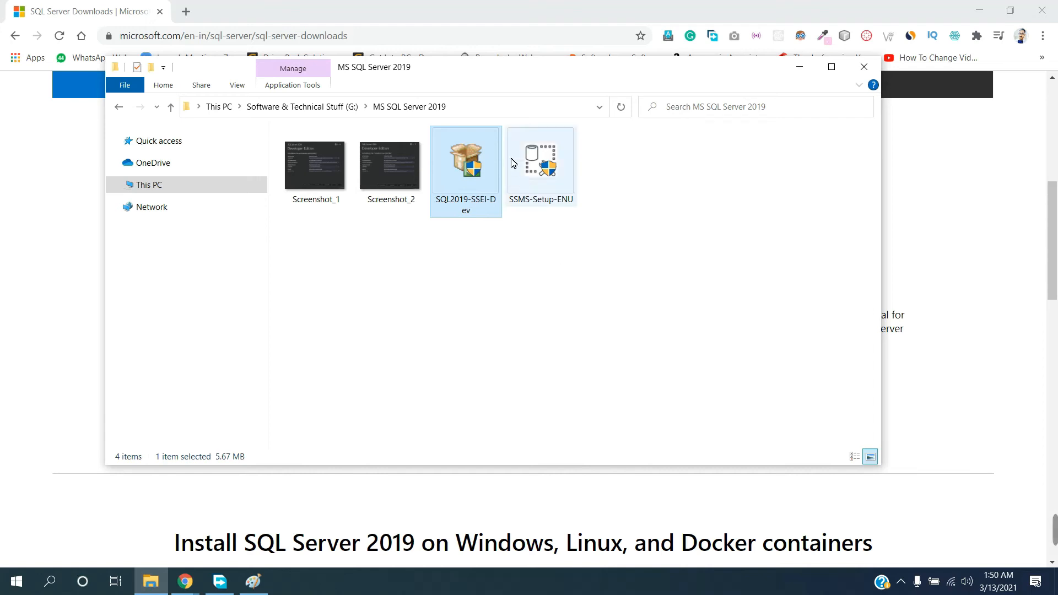
mouse_move(534, 196)
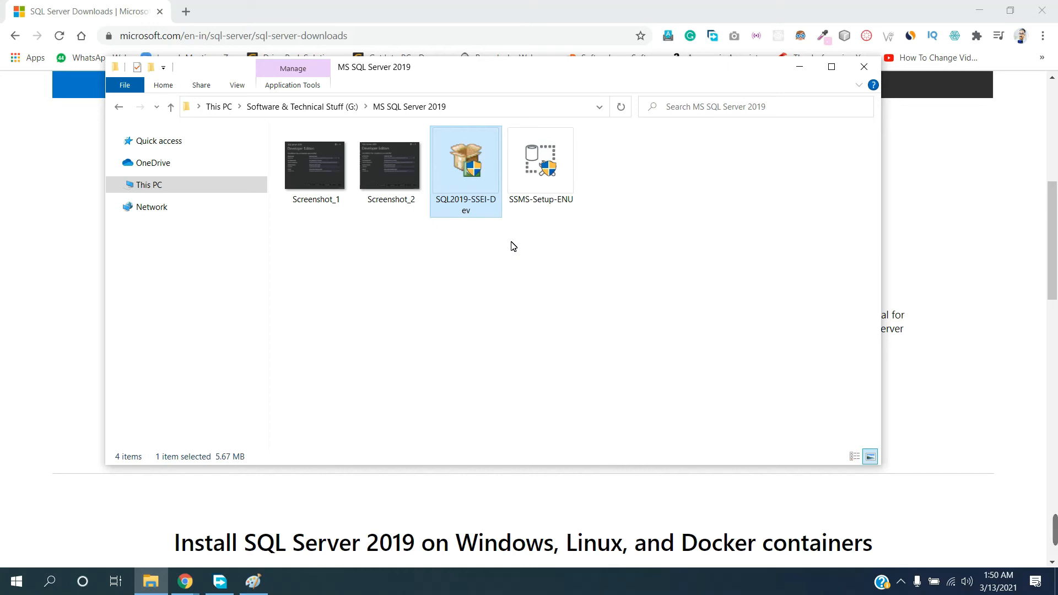
left_click(862, 70)
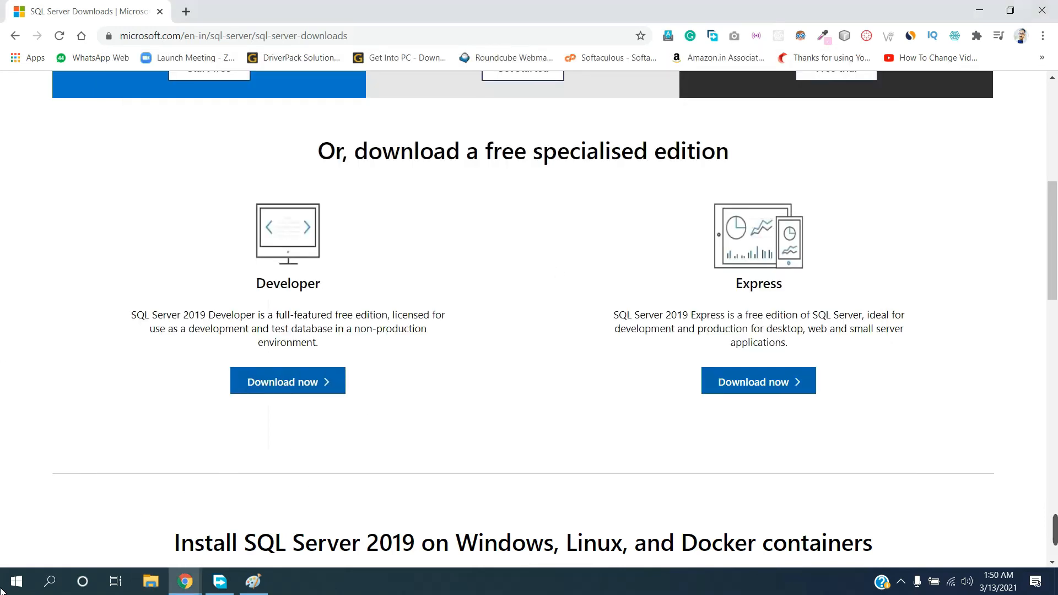
Search the computer for "sql", launch Microsoft SQL Server Management Studio 18 and switch to its window
left_click(16, 581)
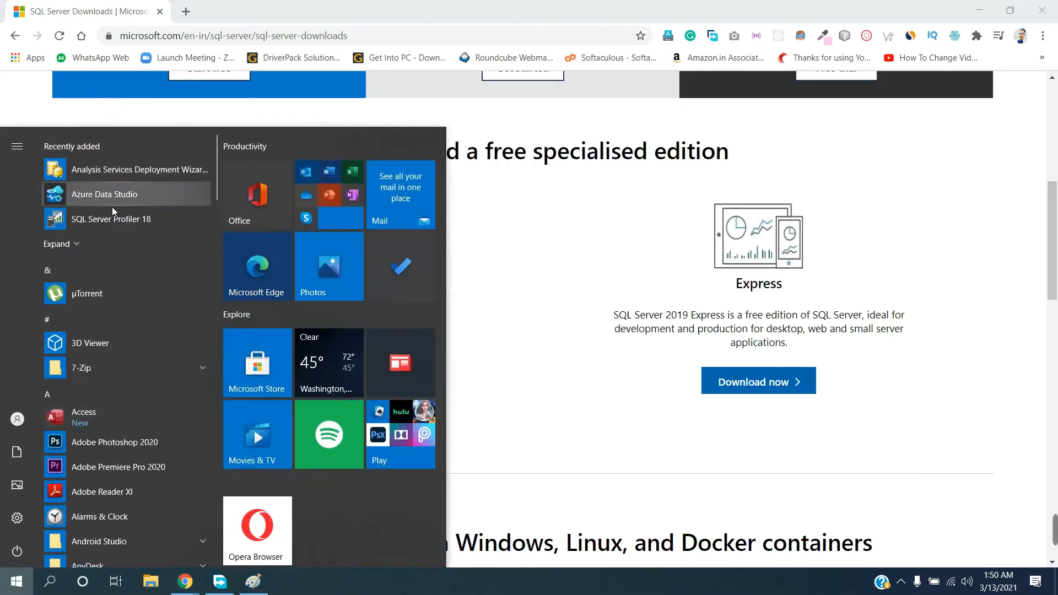
left_click(17, 581)
left_click(16, 581)
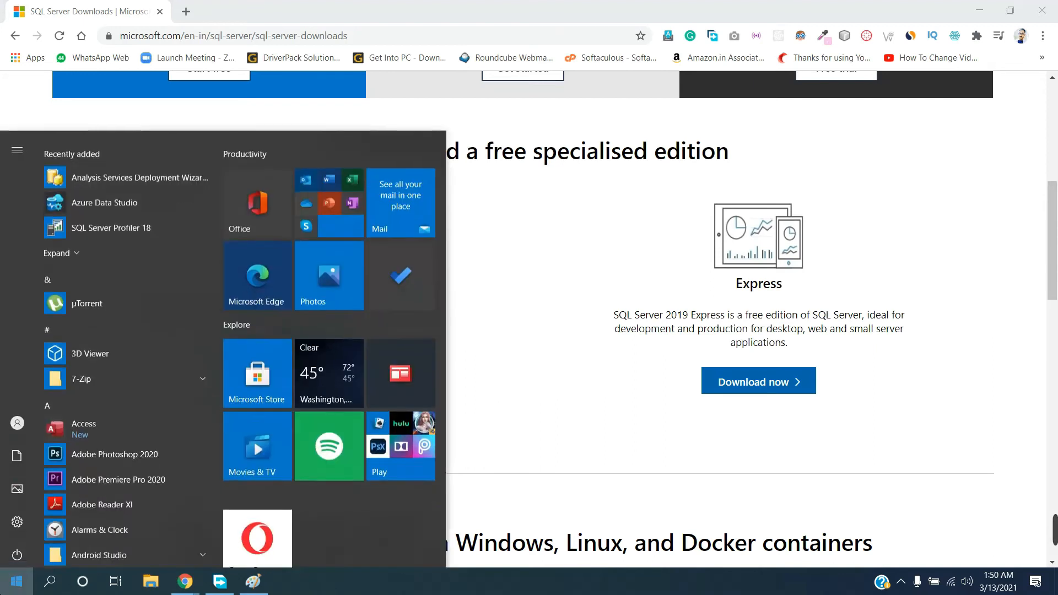
type("m")
key("BackSpace")
type("sql")
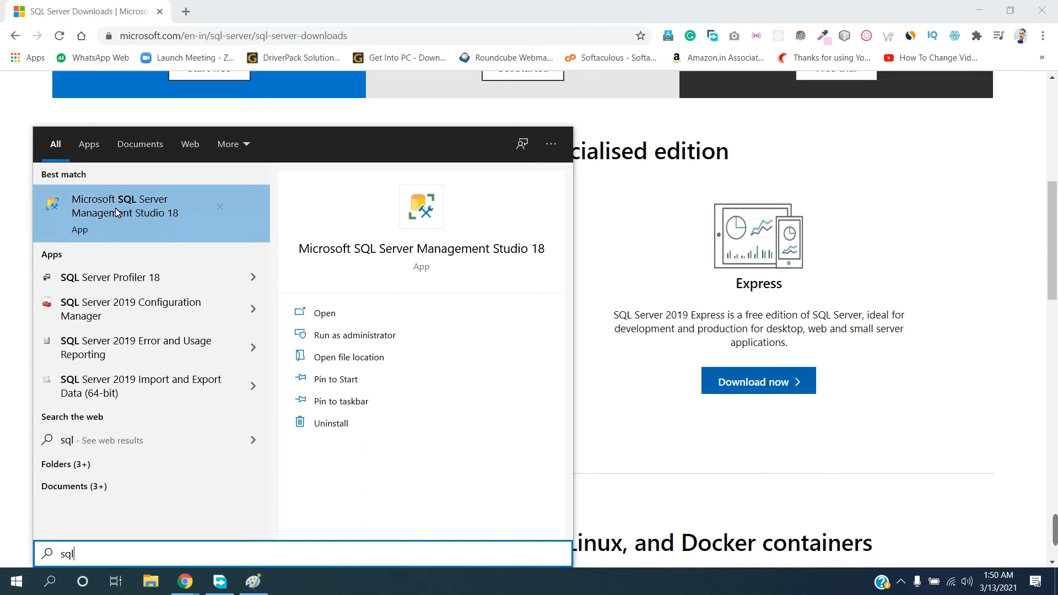
key("super")
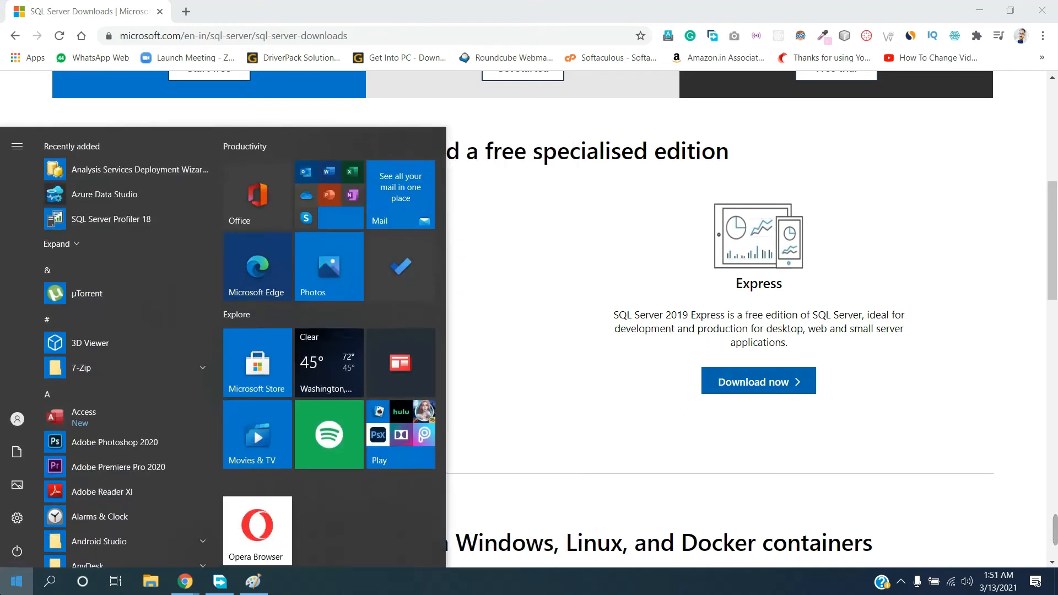
key("super")
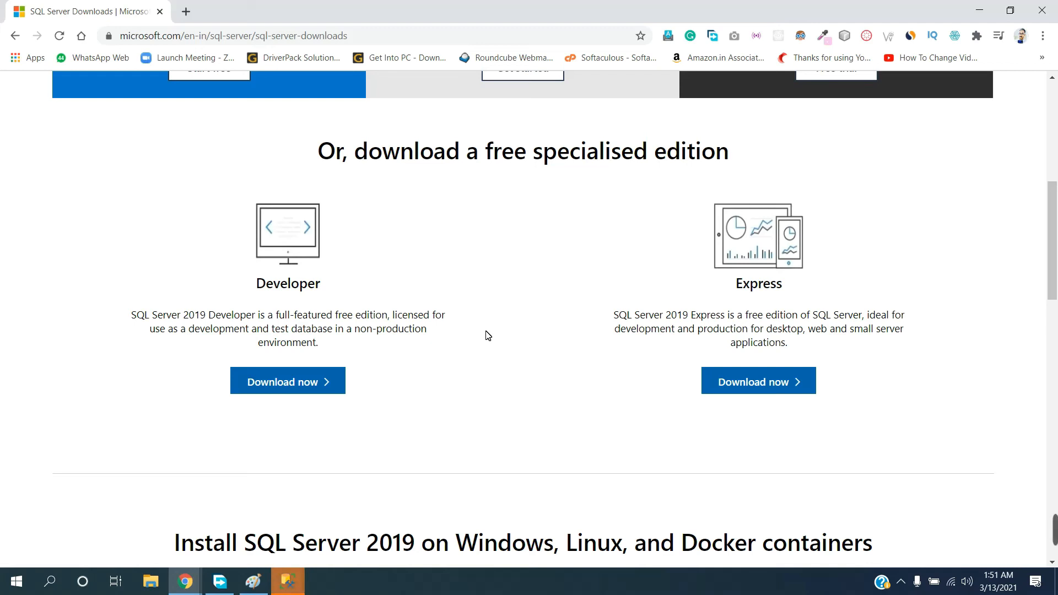
left_click(304, 581)
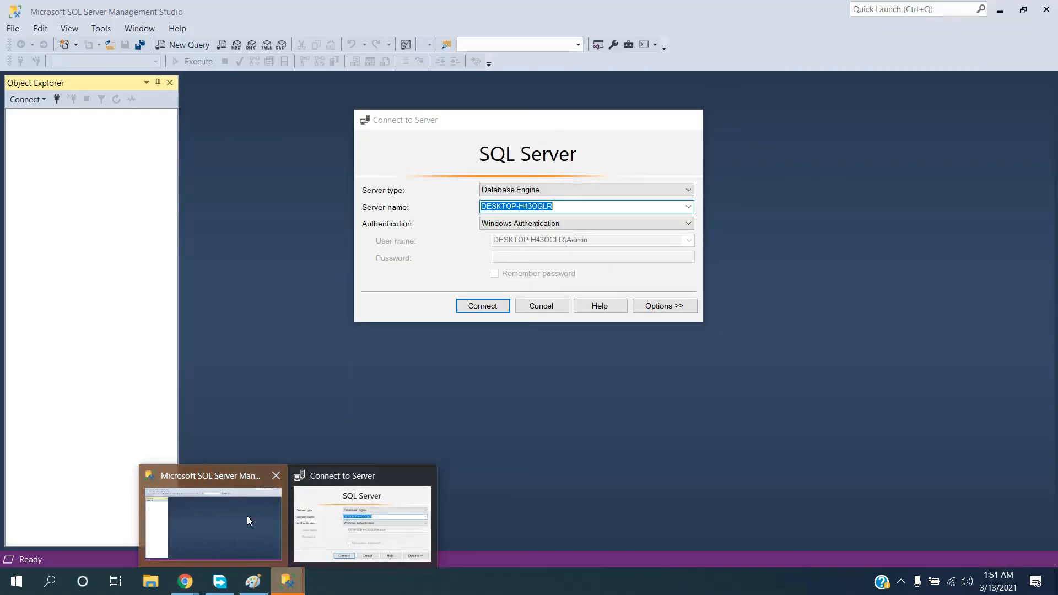
left_click(247, 516)
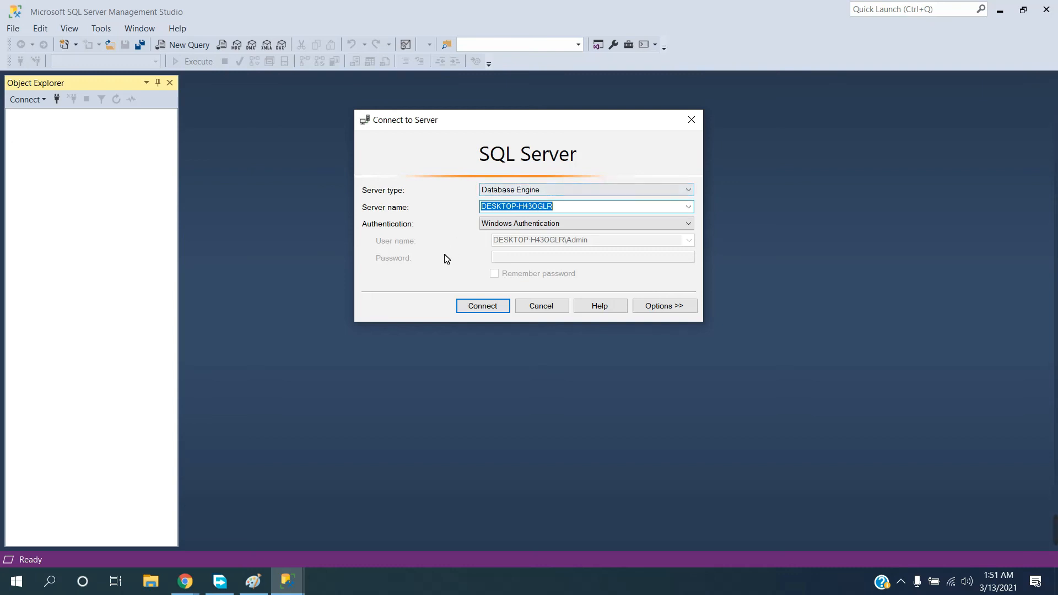
Connect to the DESKTOP-H43OGLR Database Engine with Windows Authentication and look at the contents of its Databases folder
left_click(472, 308)
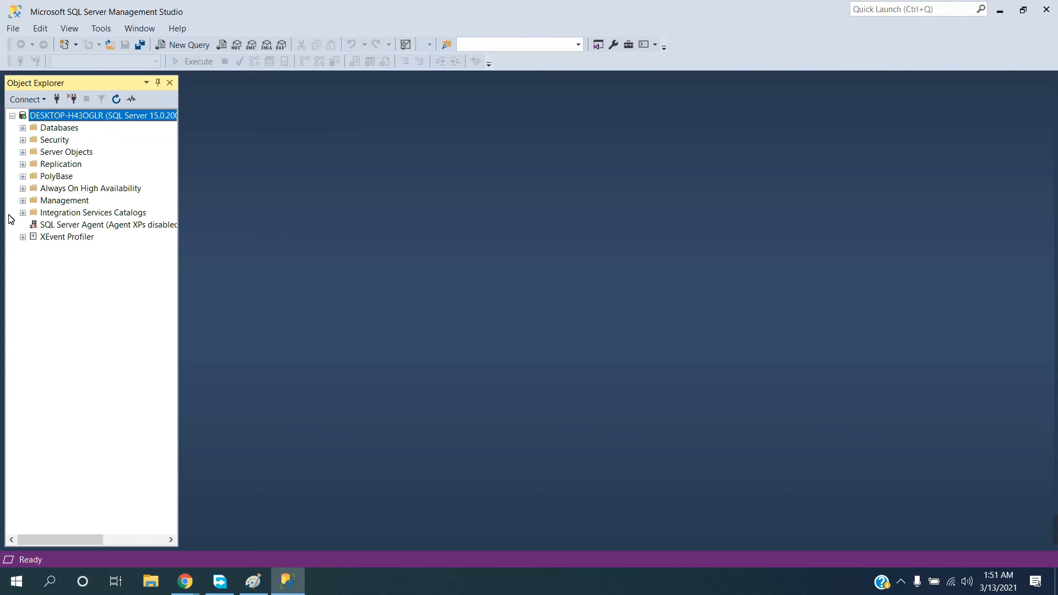
left_click(23, 128)
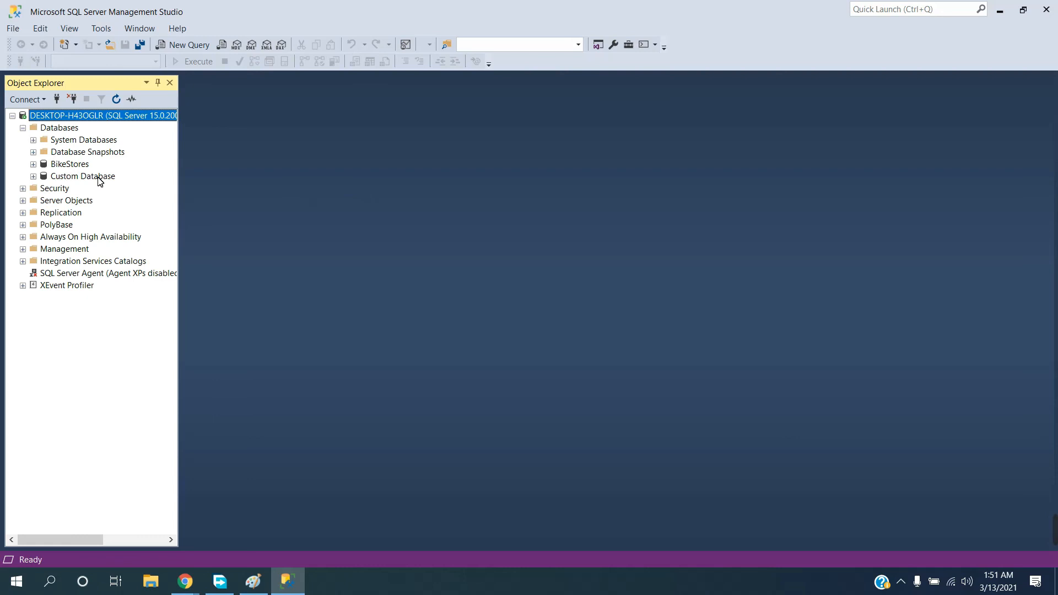
left_click(22, 128)
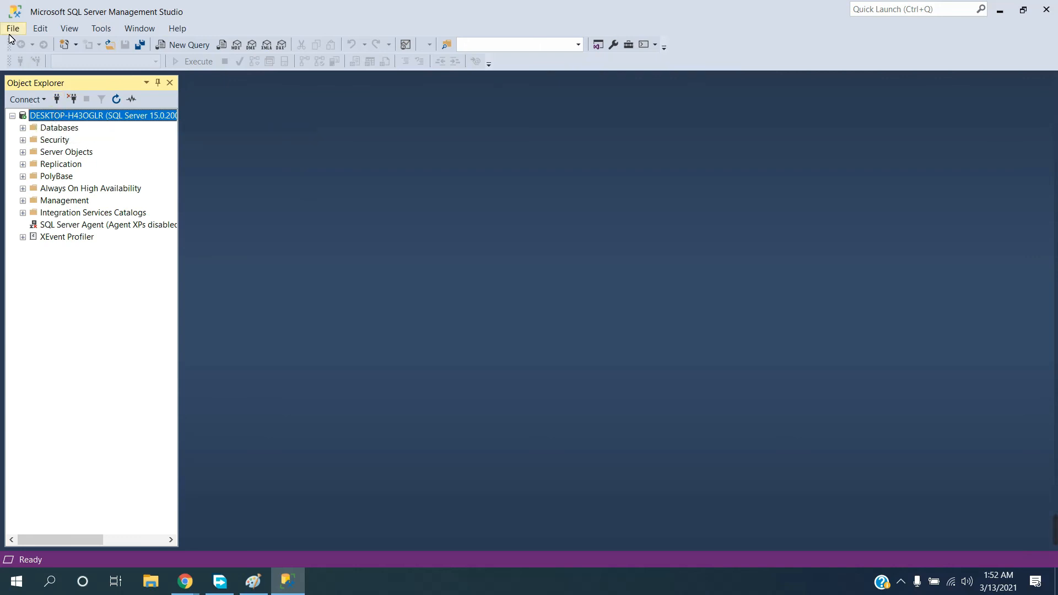
left_click(56, 130)
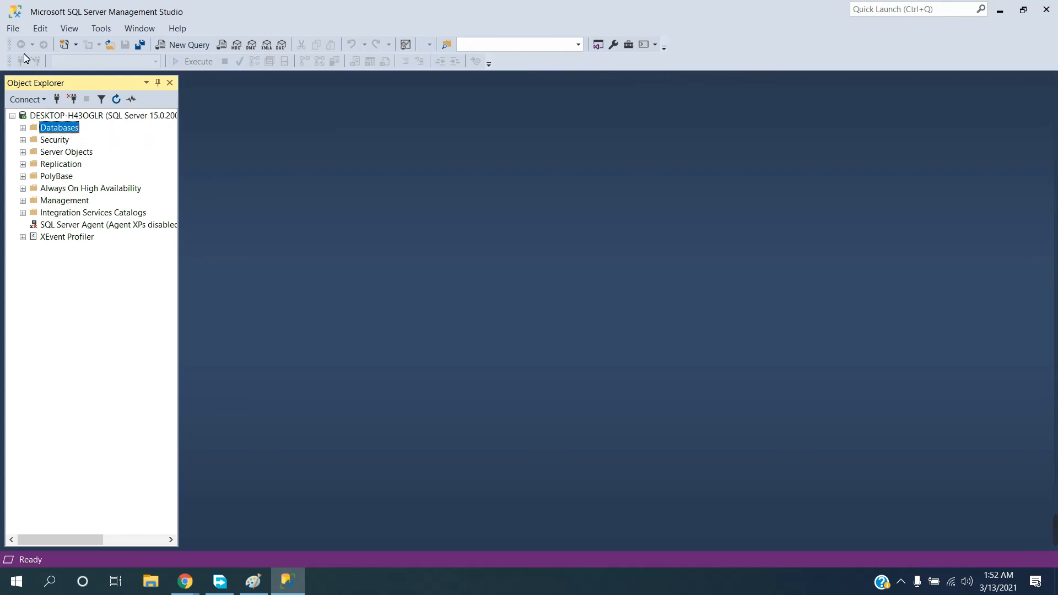
left_click(15, 34)
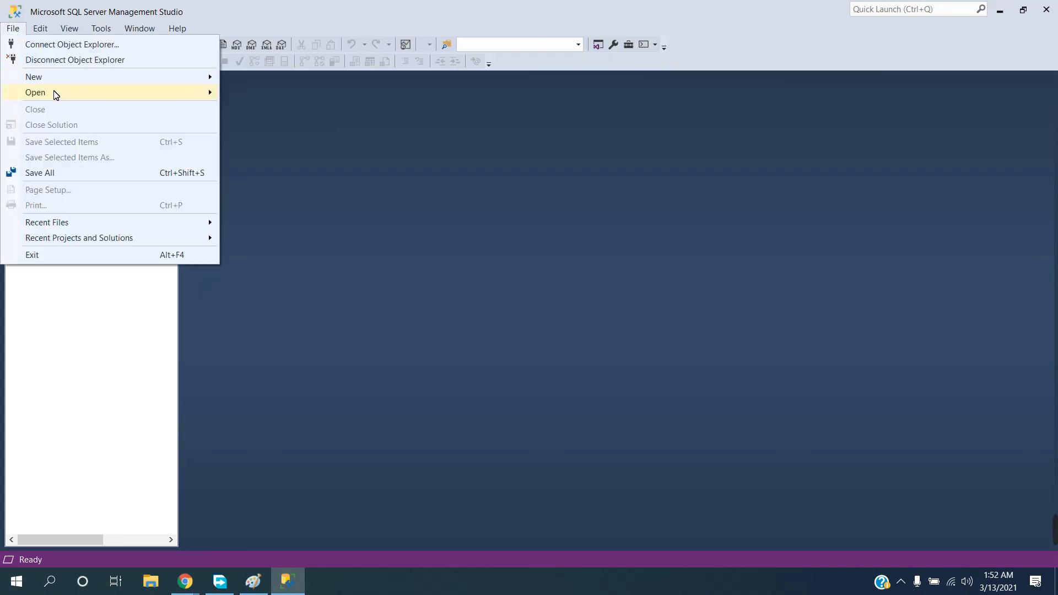
mouse_move(115, 79)
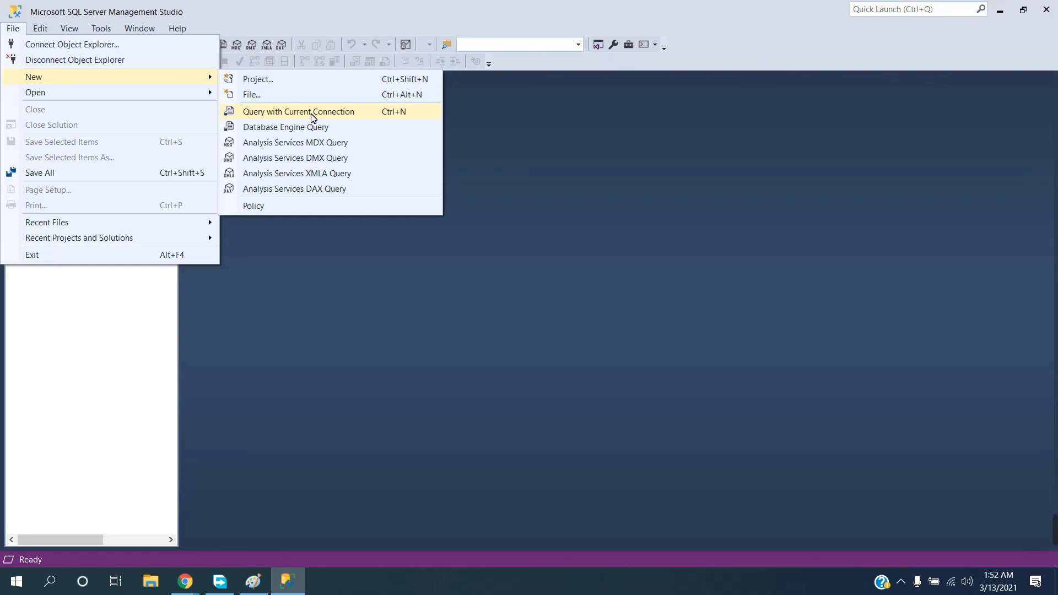
left_click(352, 281)
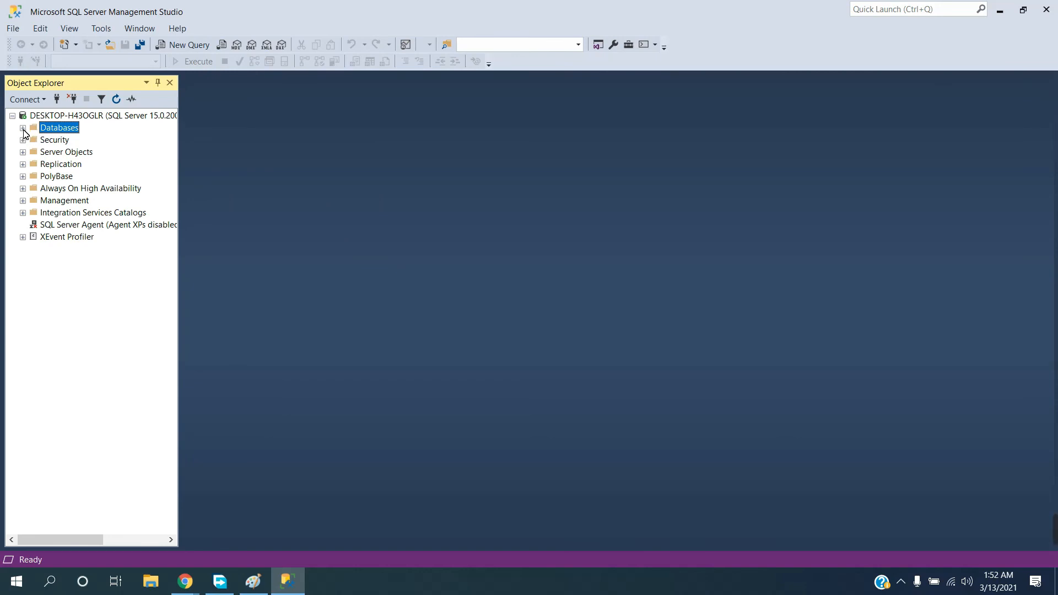
Start a new database named Sports on the server and dismiss its setup without creating it
right_click(58, 131)
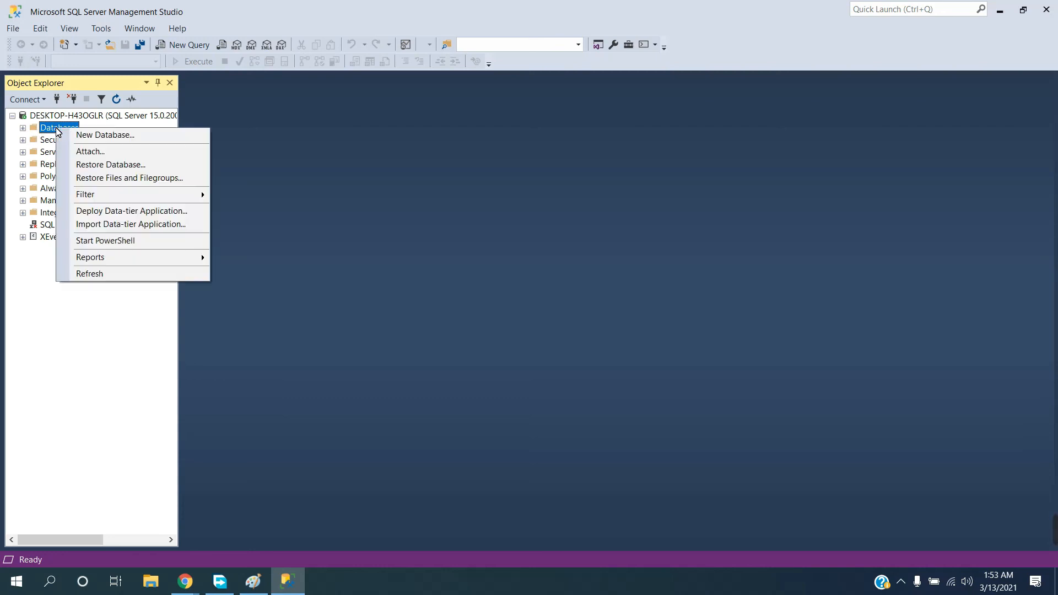
left_click(113, 142)
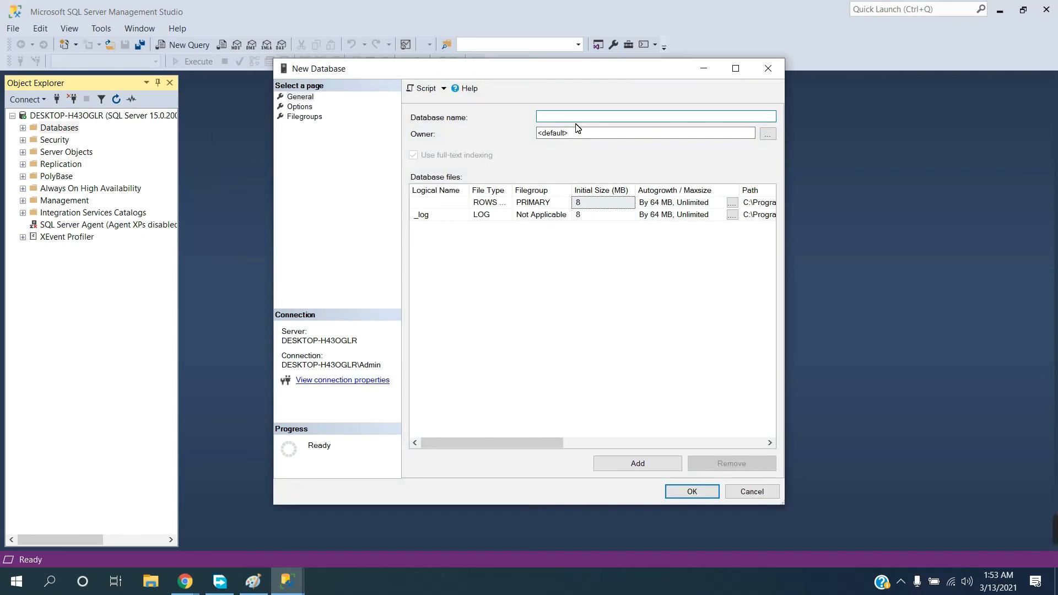
type("Sports")
left_click(767, 67)
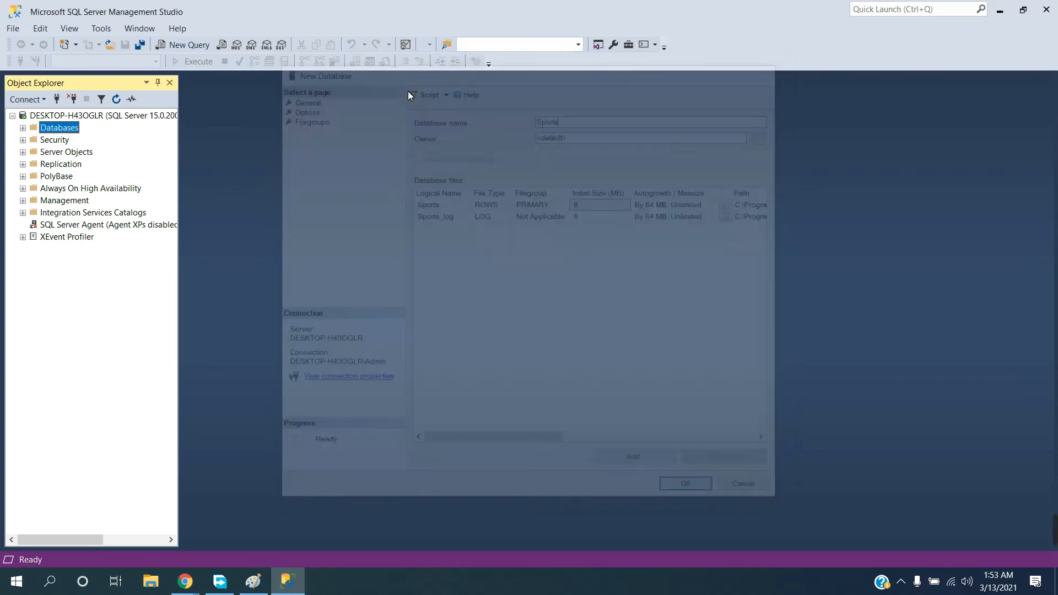
Expand the server's Databases folder, select the BikeStores database and open a new query with the current connection
left_click(23, 128)
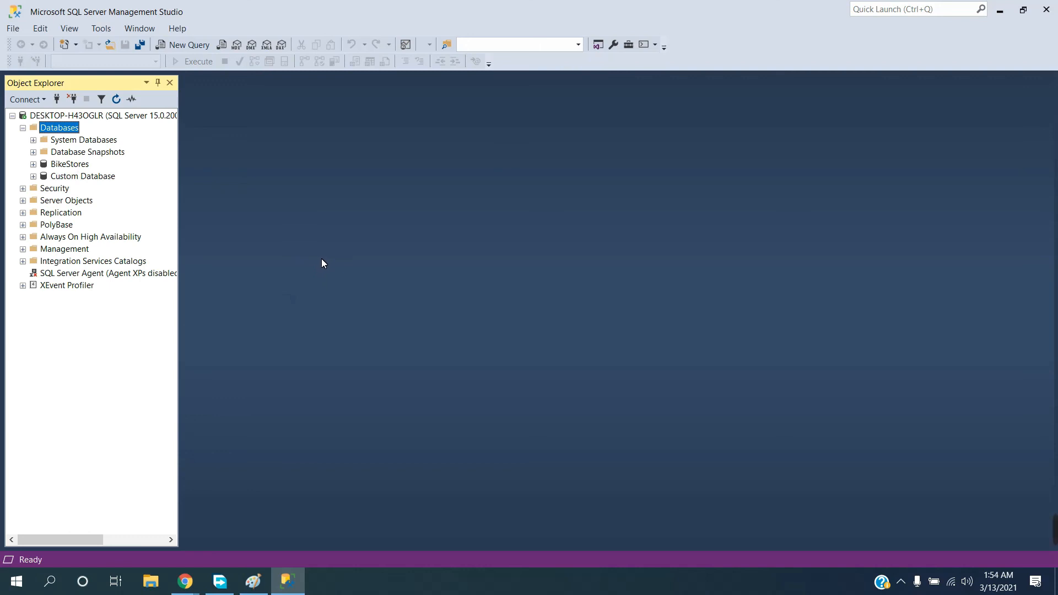
left_click(65, 166)
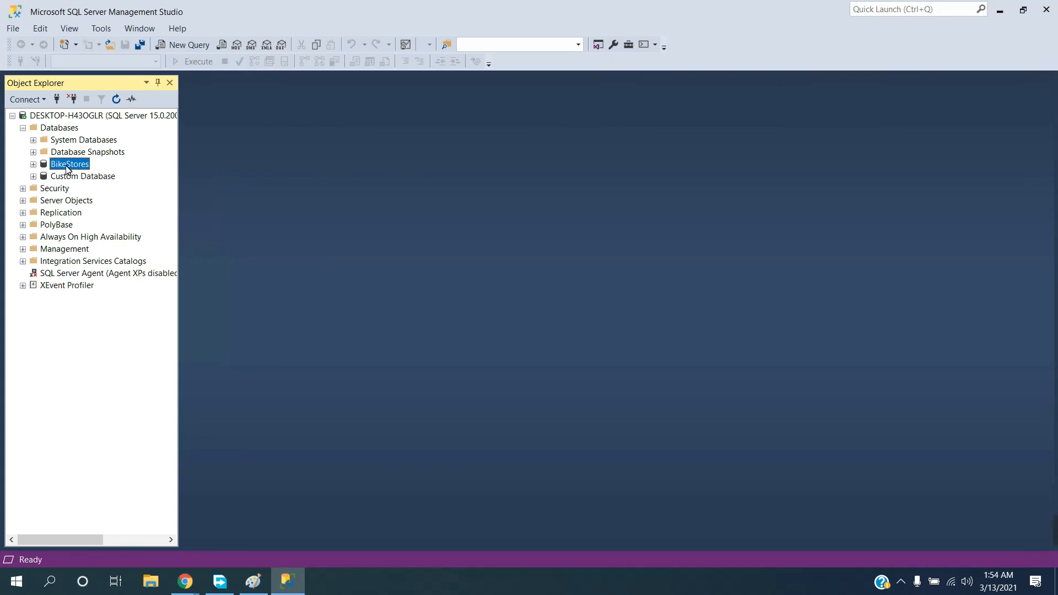
left_click(12, 28)
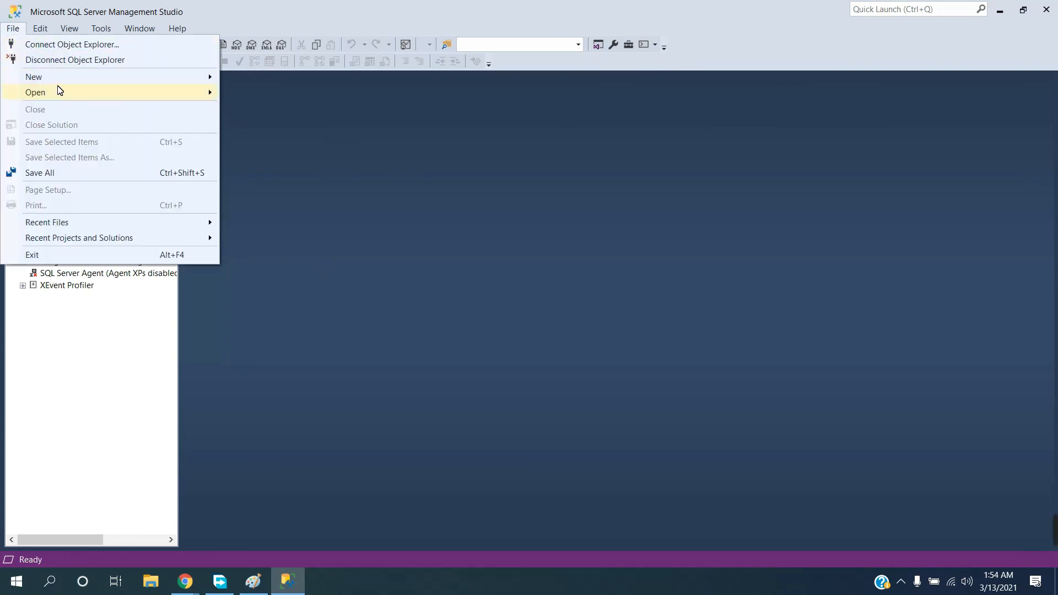
mouse_move(68, 81)
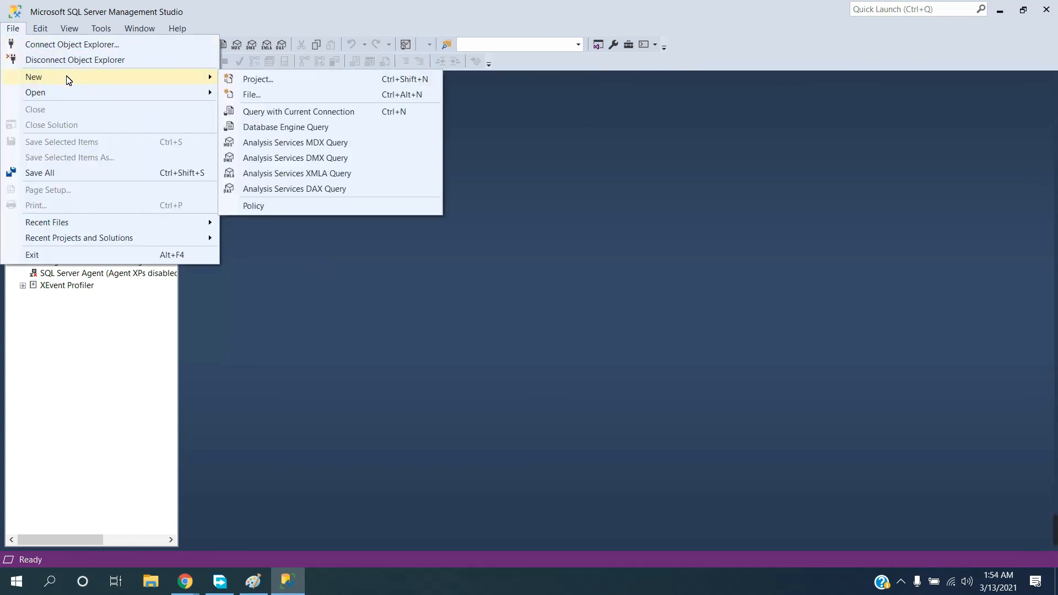
left_click(256, 114)
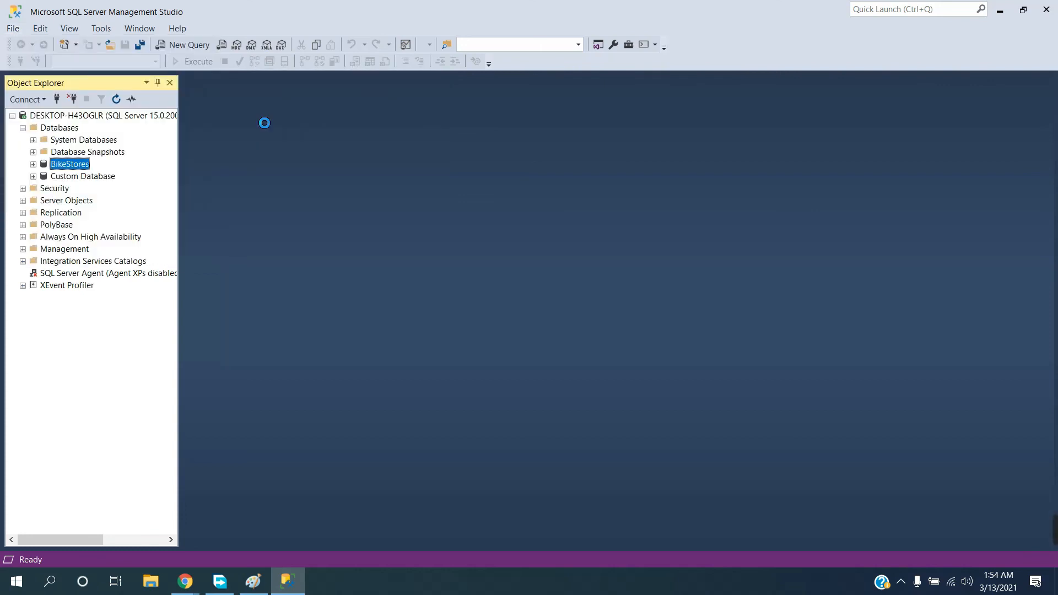